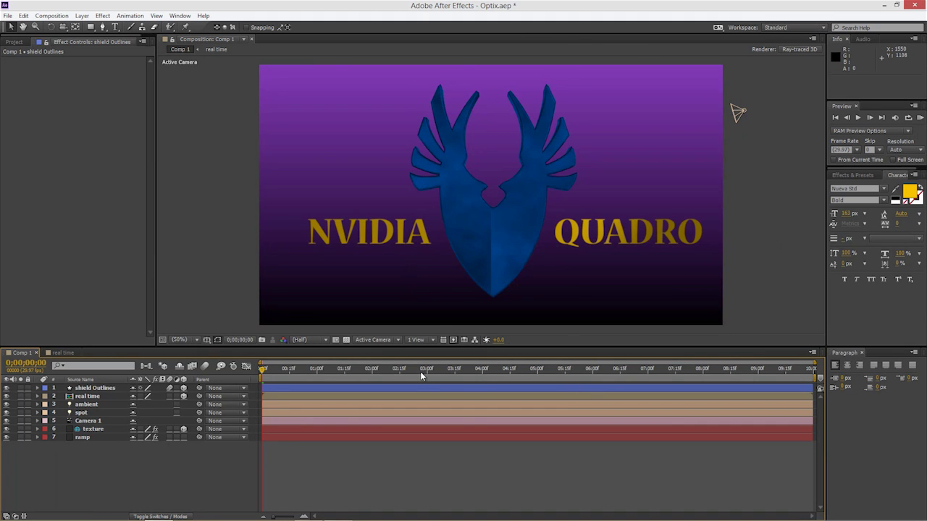
# - Hide and reshow the shield layer, then select the real time layer and the shield layer
pyautogui.click(7, 388)
pyautogui.click(6, 389)
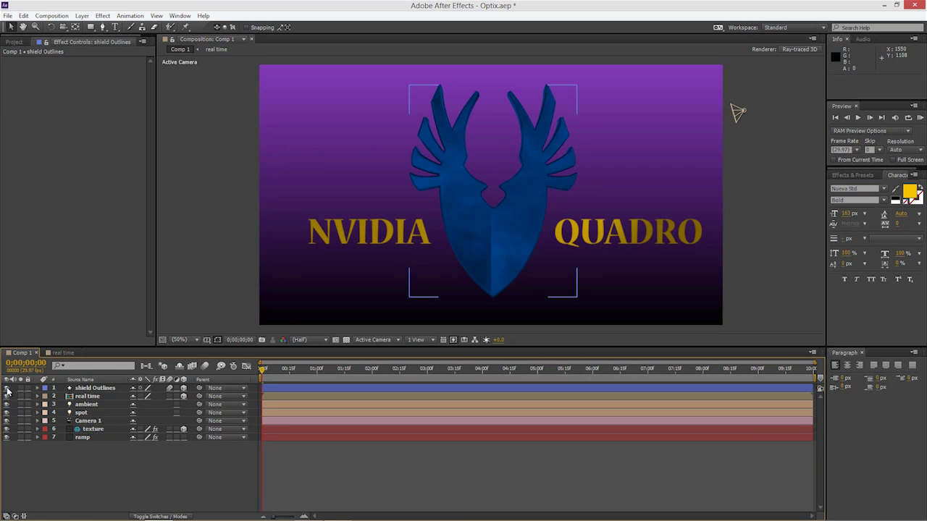
pyautogui.click(99, 397)
pyautogui.click(420, 235)
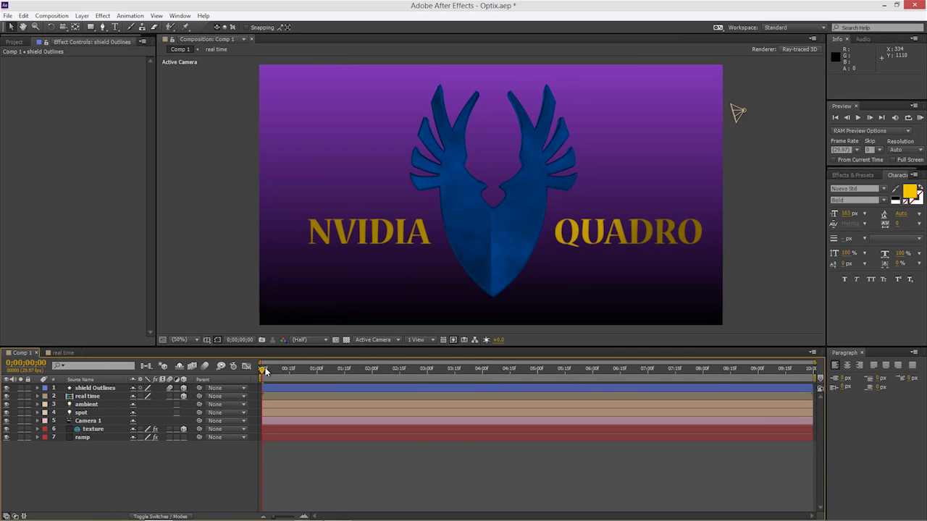
# - Scrub through the shield's rotation, preview it, and return the playhead to frame 0
pyautogui.moveTo(326, 372); pyautogui.dragTo(259, 371)
pyautogui.moveTo(273, 370)
pyautogui.mouseDown()
pyautogui.moveTo(312, 371)
pyautogui.moveTo(262, 374)
pyautogui.mouseUp()
pyautogui.moveTo(262, 373)
pyautogui.mouseDown()
pyautogui.moveTo(281, 375)
pyautogui.moveTo(244, 370)
pyautogui.mouseUp()
pyautogui.press('space')
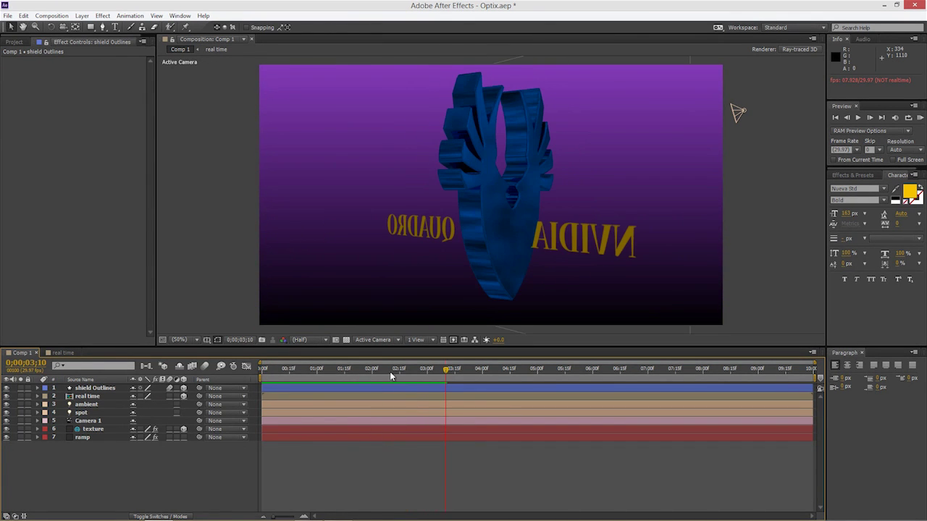
pyautogui.moveTo(390, 371); pyautogui.dragTo(262, 373)
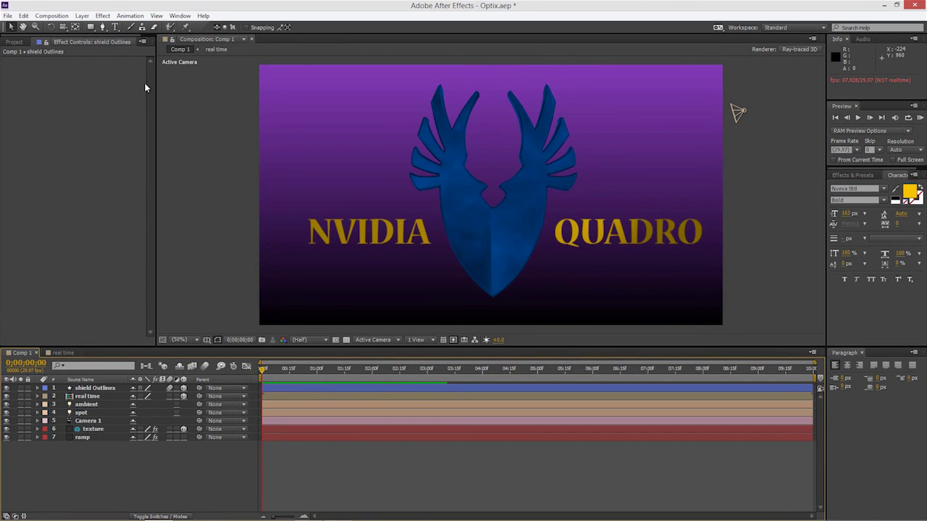
pyautogui.click(26, 16)
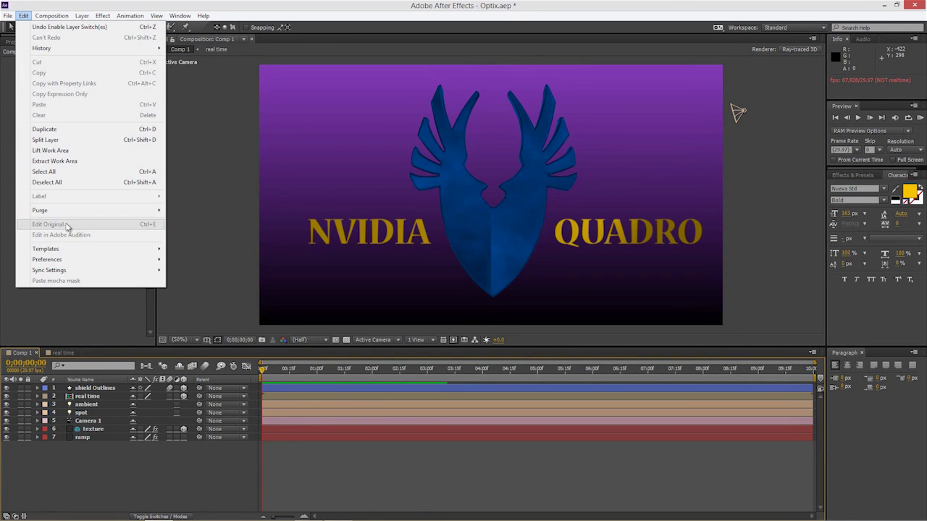
# - Purge all memory and disk cache, confirming deletion of the disk cache files
pyautogui.moveTo(69, 210)
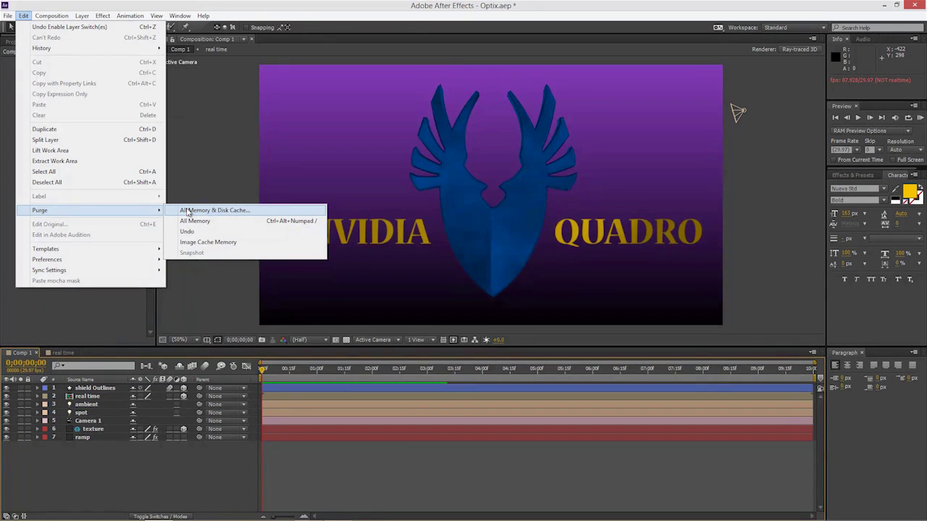
pyautogui.click(187, 211)
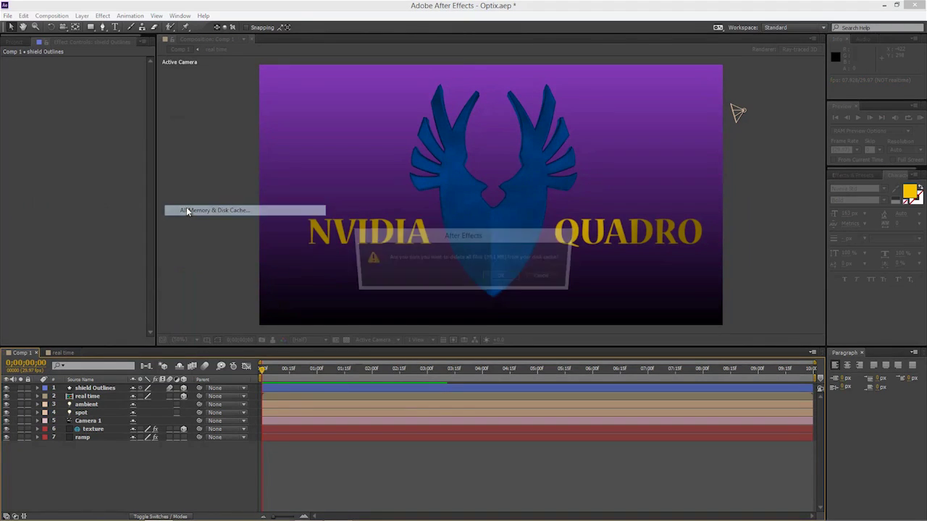
pyautogui.click(502, 280)
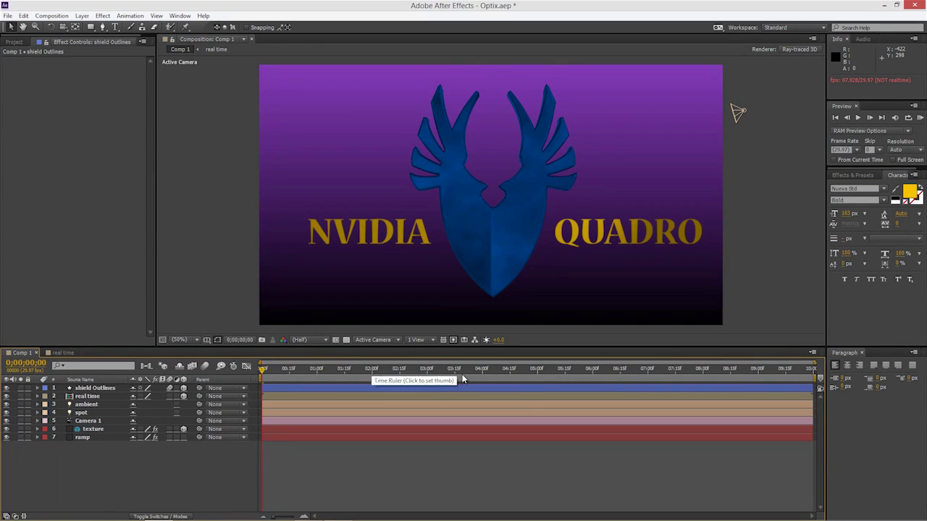
# - Set ray-tracing to CPU in the Fast Previews GPU Information, then preview the animation
pyautogui.click(455, 342)
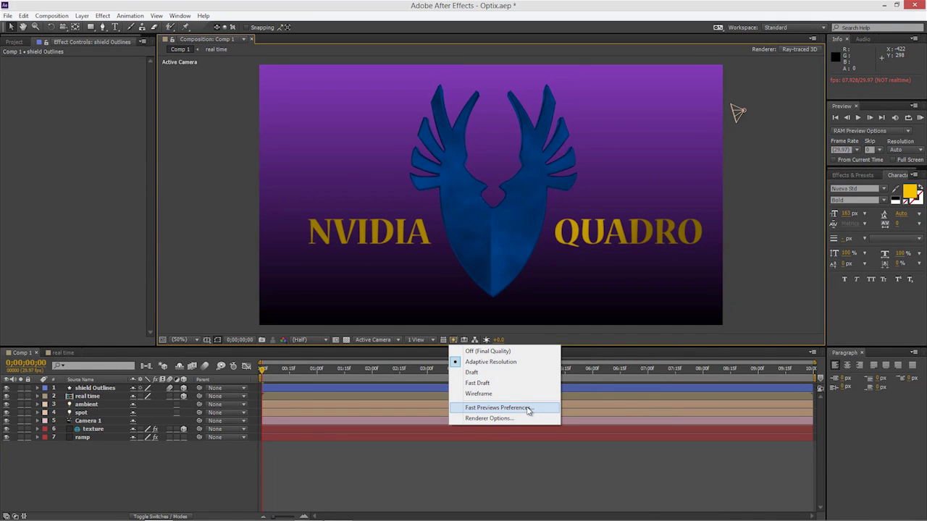
pyautogui.click(540, 410)
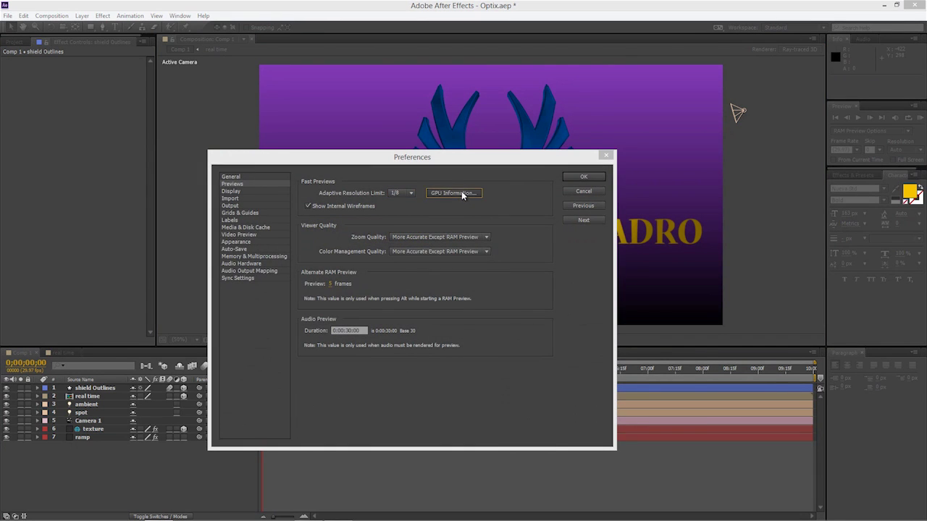
pyautogui.click(454, 192)
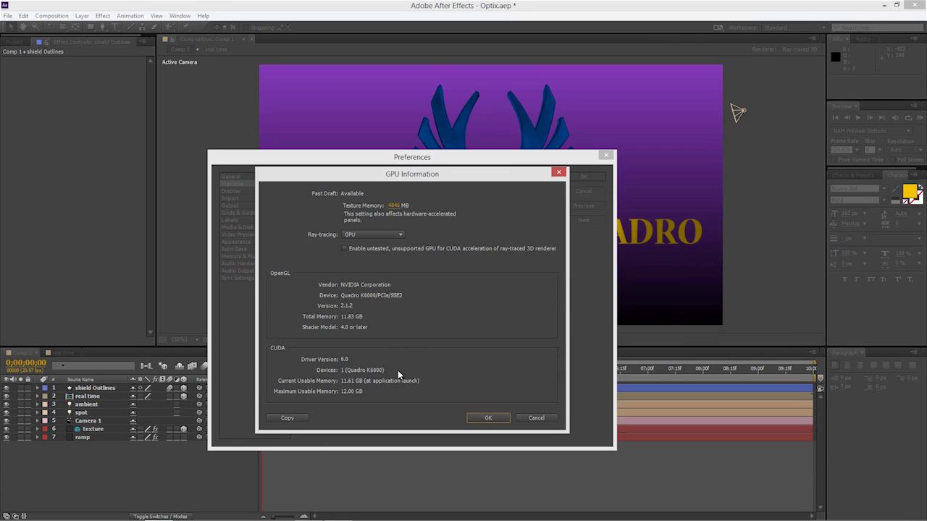
pyautogui.click(399, 235)
pyautogui.click(368, 257)
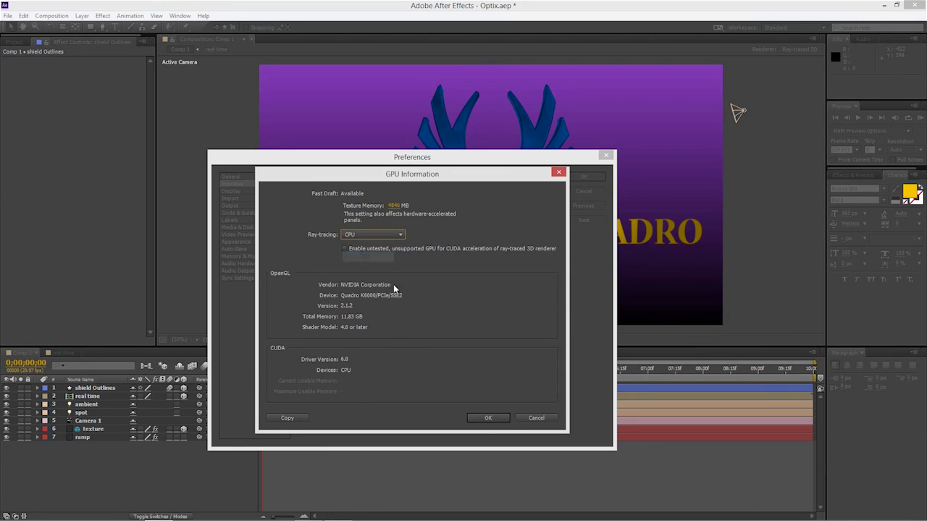
pyautogui.click(488, 418)
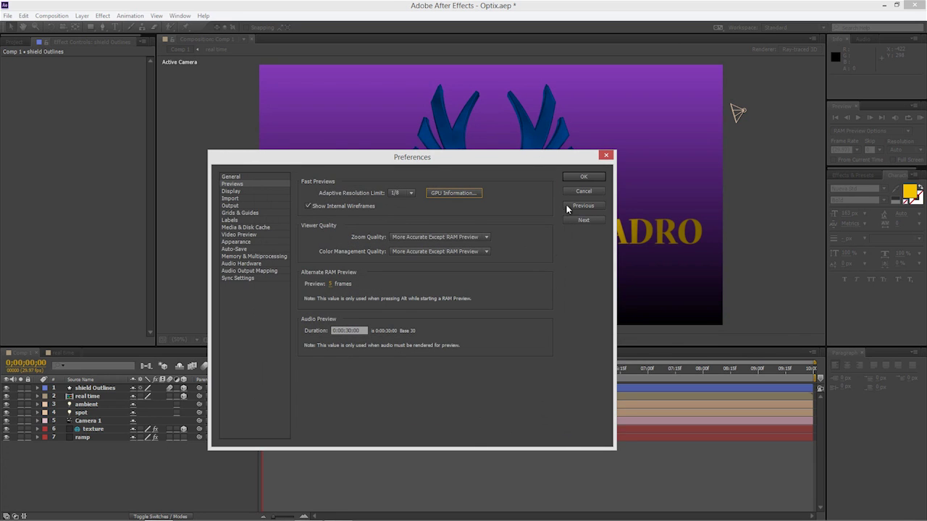
pyautogui.click(579, 178)
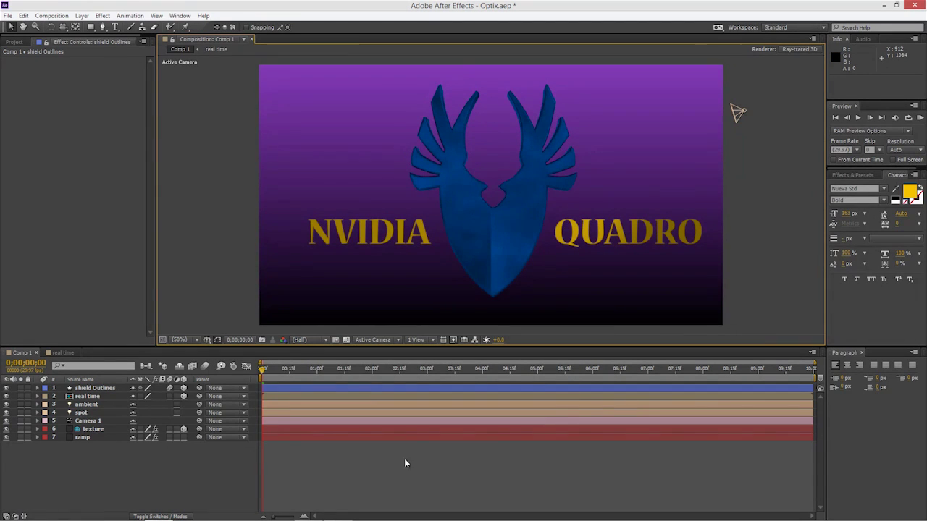
pyautogui.press('h')
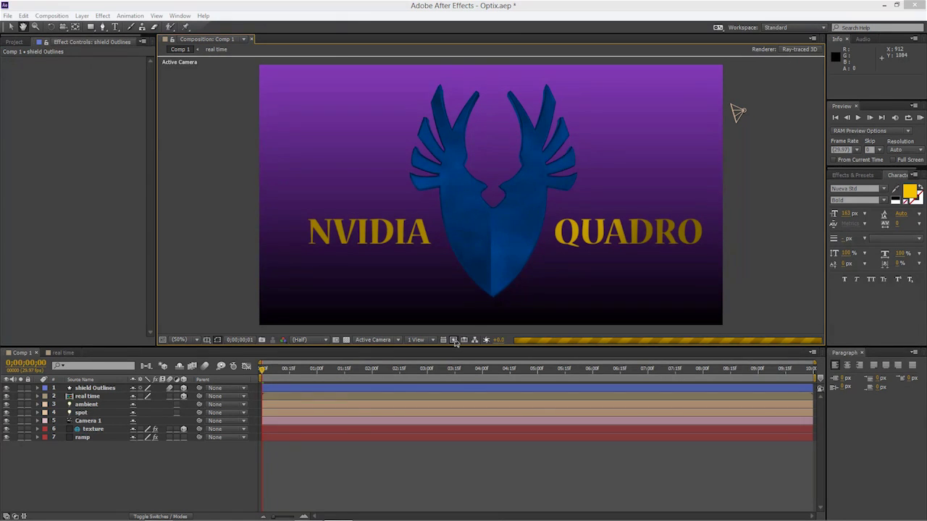
# - Switch ray-tracing back to the GPU in Fast Previews GPU Information and close both dialogs
pyautogui.click(455, 340)
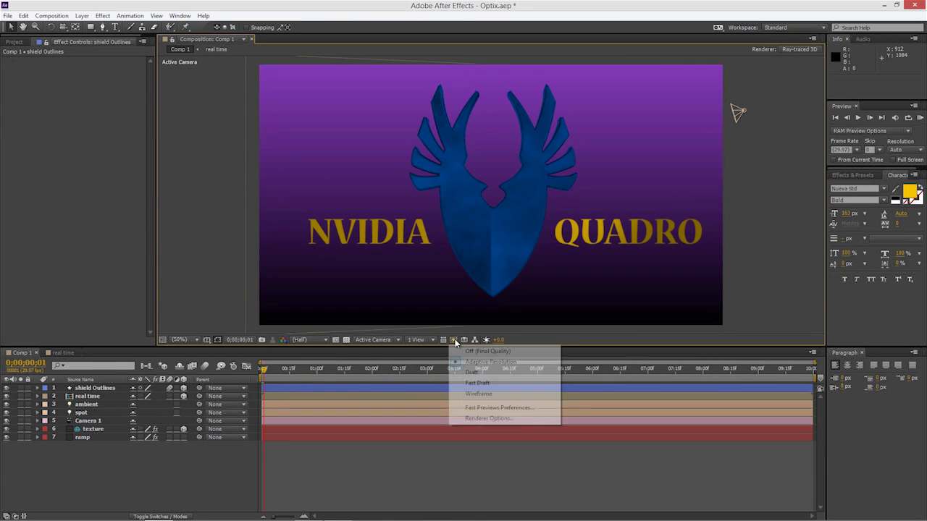
pyautogui.click(489, 407)
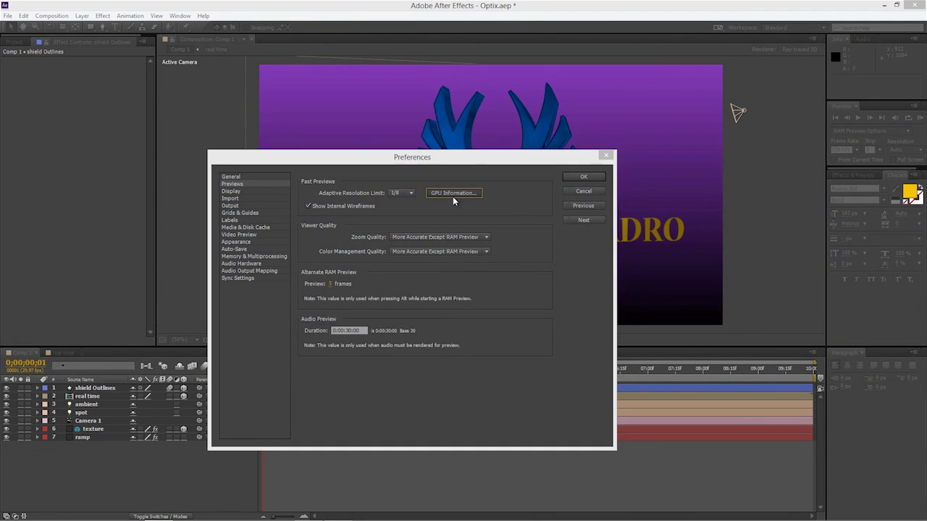
pyautogui.click(453, 194)
pyautogui.click(382, 234)
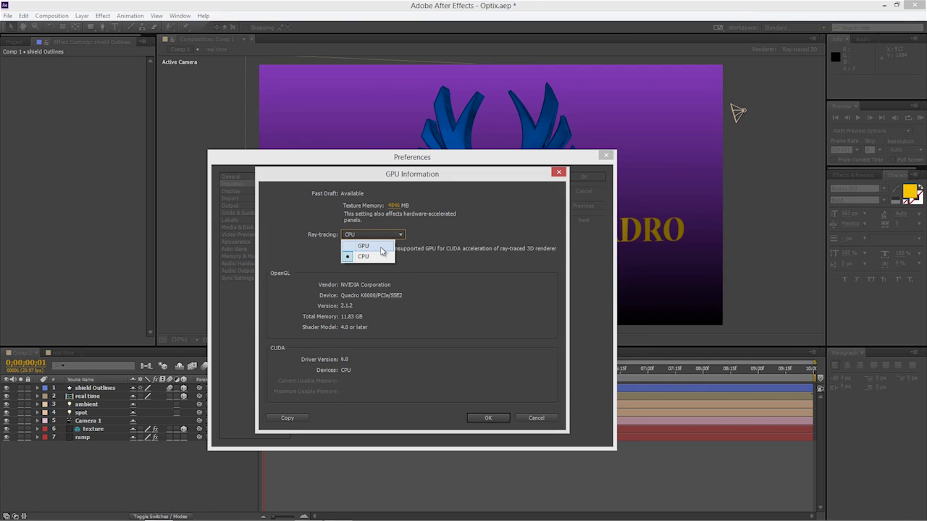
pyautogui.click(365, 246)
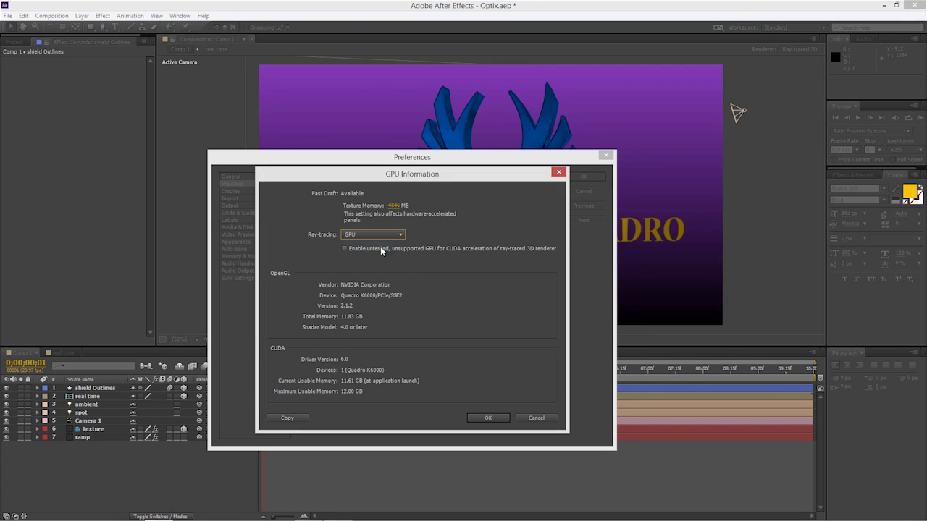
pyautogui.click(494, 419)
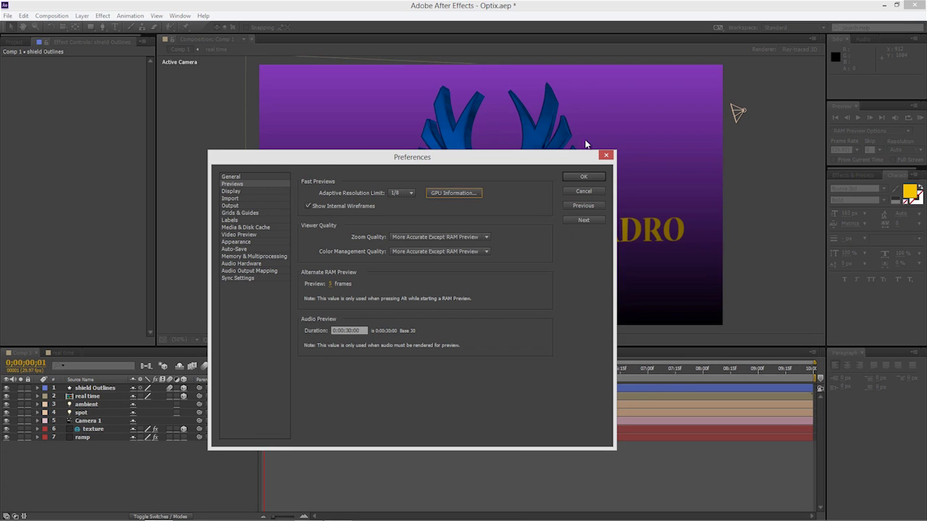
pyautogui.click(582, 177)
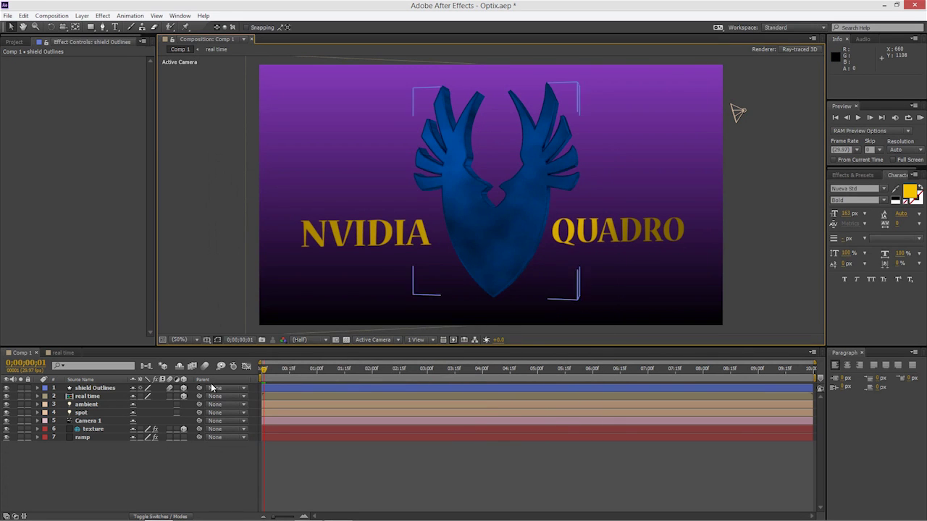
# - At frame 0, drag the shield Outlines notch vertex further down with the Pen tool, then deselect
pyautogui.click(82, 390)
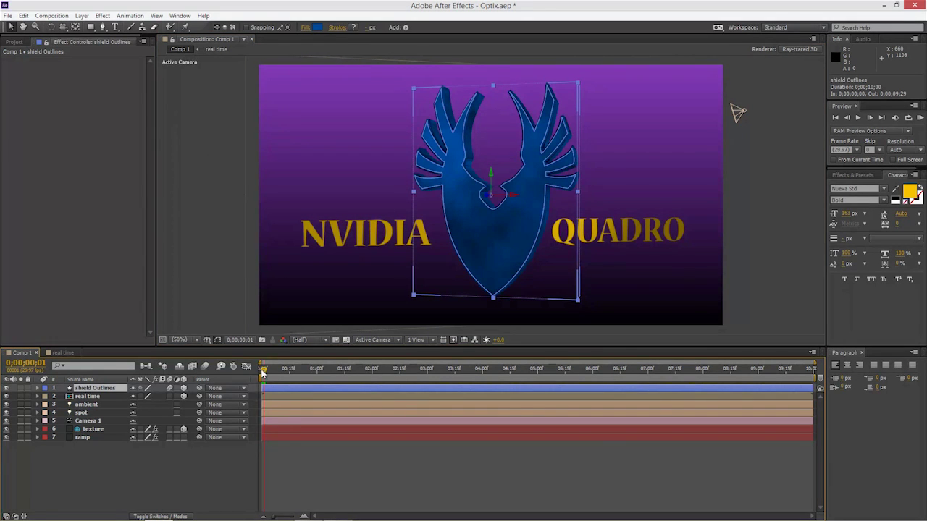
pyautogui.moveTo(262, 371); pyautogui.dragTo(257, 373)
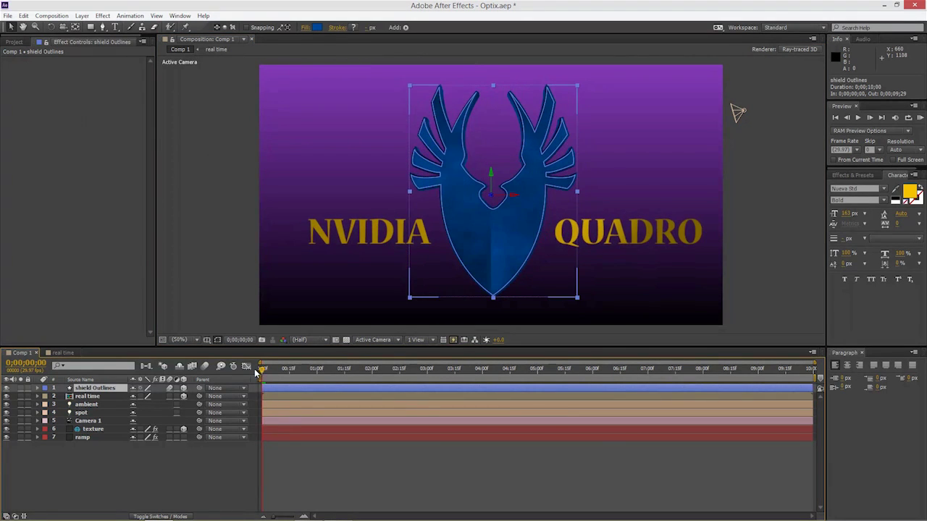
pyautogui.click(102, 27)
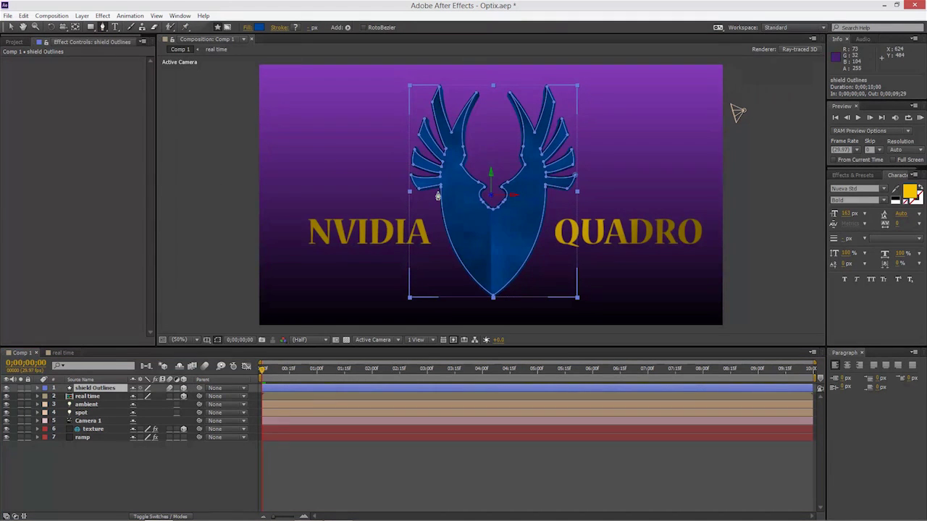
pyautogui.moveTo(494, 211); pyautogui.dragTo(494, 264)
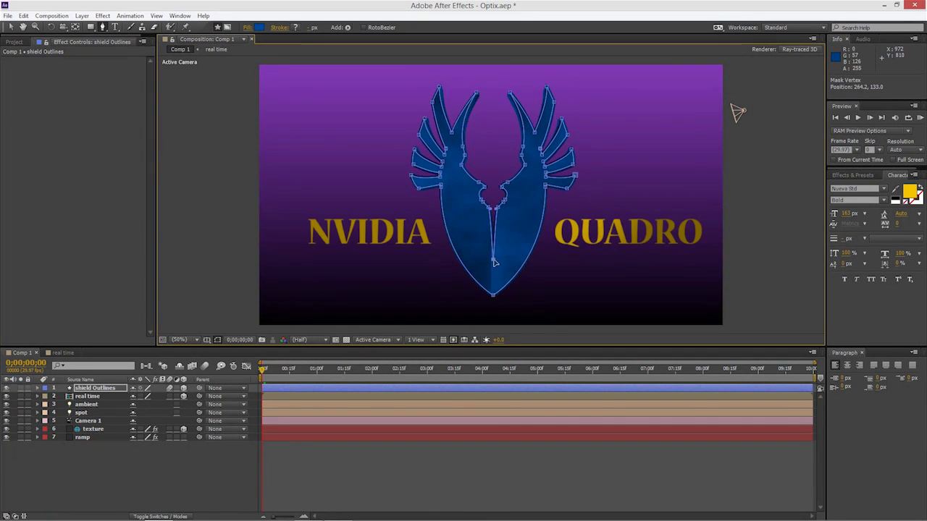
pyautogui.click(355, 461)
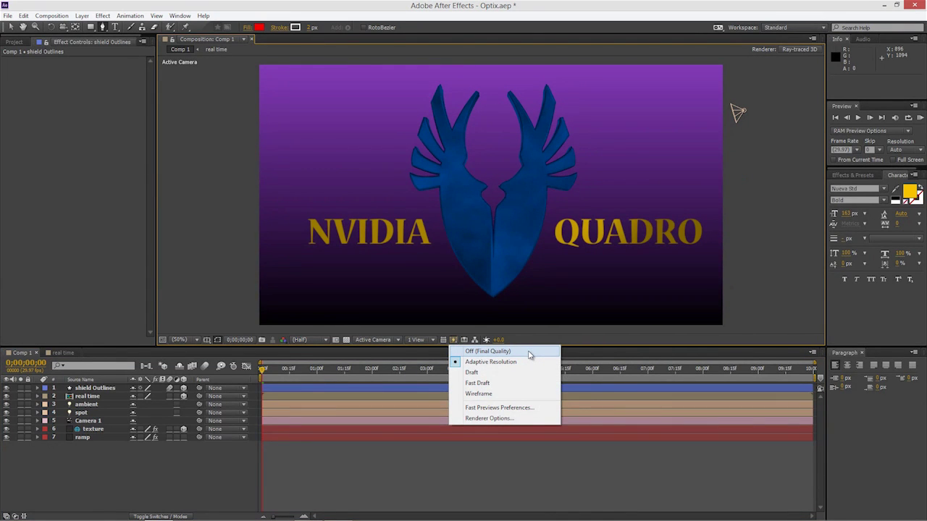
pyautogui.click(529, 352)
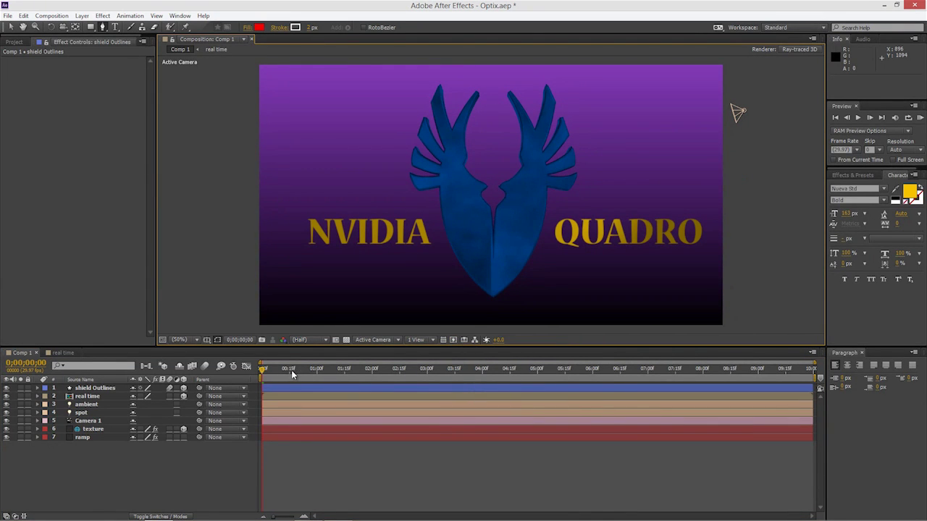
# - Scrub the reshaped logo, RAM-preview it with numpad 0, stop, and return to frame 0
pyautogui.moveTo(292, 374); pyautogui.dragTo(241, 373)
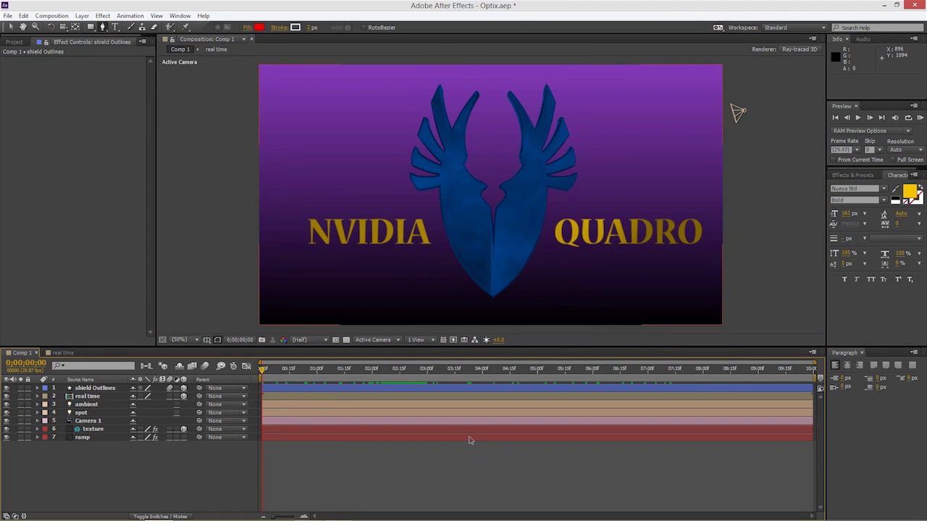
pyautogui.press('KP_0')
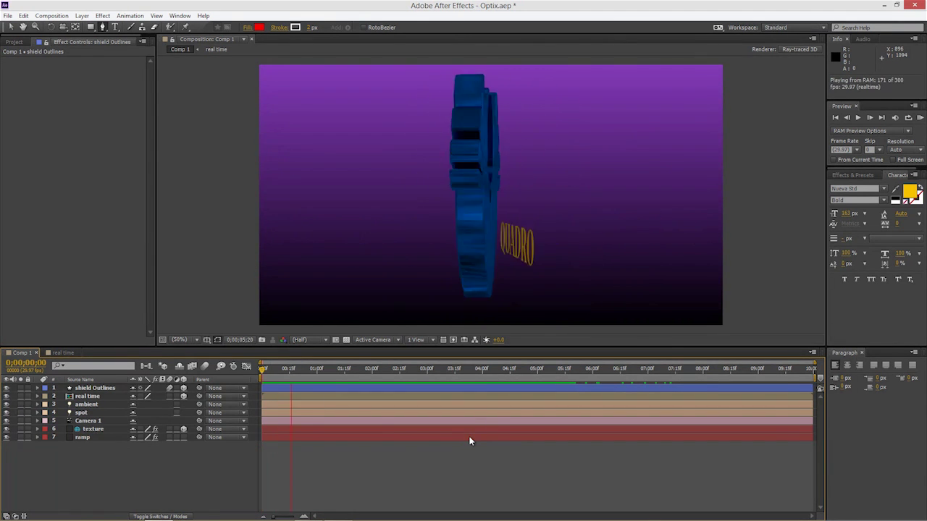
pyautogui.press('space')
pyautogui.moveTo(273, 370); pyautogui.dragTo(255, 367)
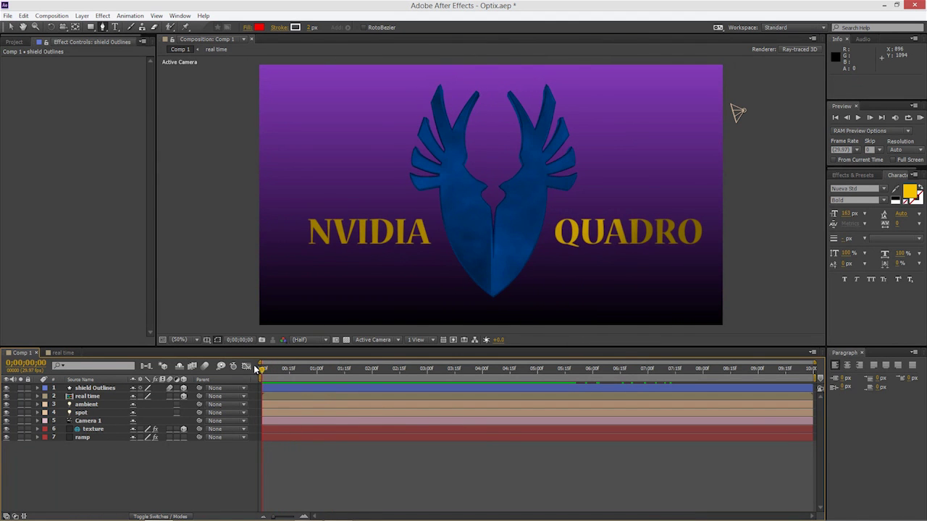